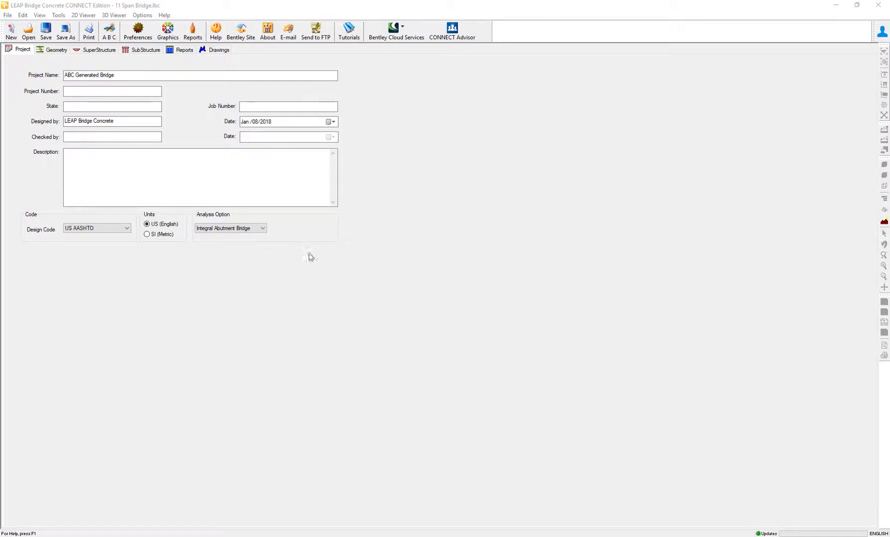
- Tilt the 11-span bridge in the Geometry 3D view and launch the ABC bridge wizard
{"action": "left_click", "coordinate": [55, 50]}
{"action": "mouse_move", "coordinate": [491, 306]}
{"action": "left_mouse_down"}
{"action": "mouse_move", "coordinate": [518, 312]}
{"action": "mouse_move", "coordinate": [504, 311]}
{"action": "left_mouse_up"}
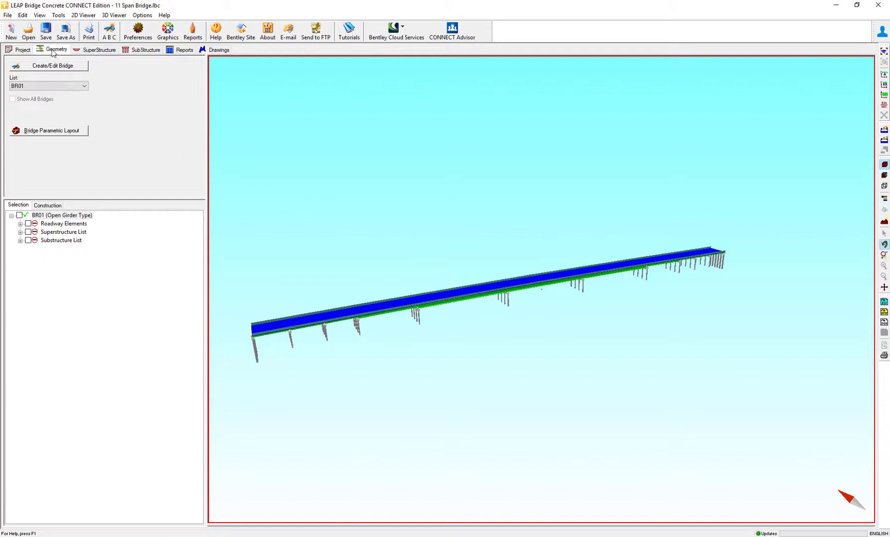
{"action": "left_click", "coordinate": [109, 31]}
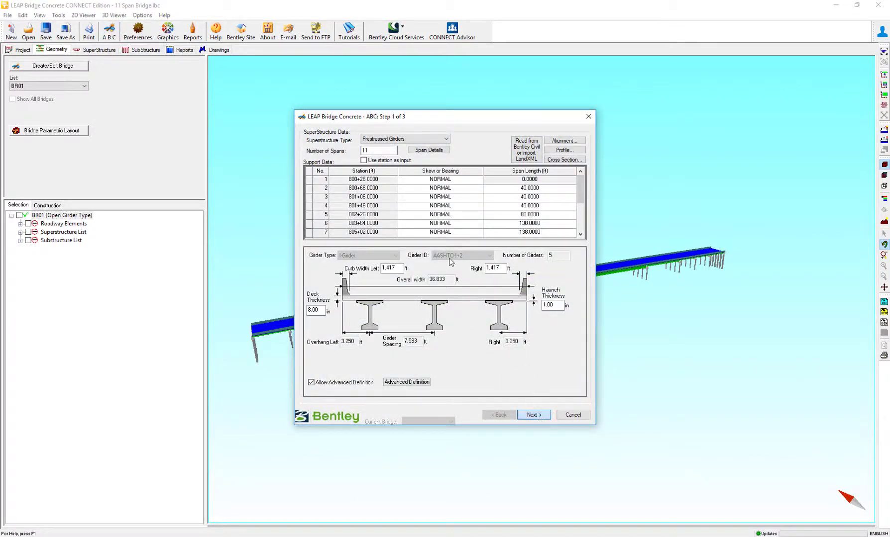
- Advance the ABC wizard to Step 2 of 3, the substructure data for Pier 1
{"action": "key", "text": "Return"}
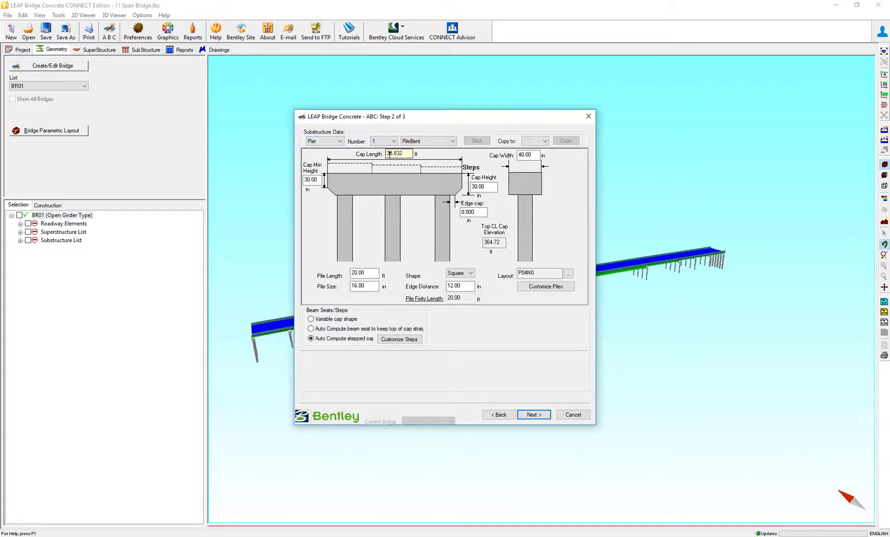
- Change Pier 1 from a pile bent to DropCapPier and bring up its Customize Steps settings
{"action": "left_click", "coordinate": [431, 142]}
{"action": "left_click", "coordinate": [426, 150]}
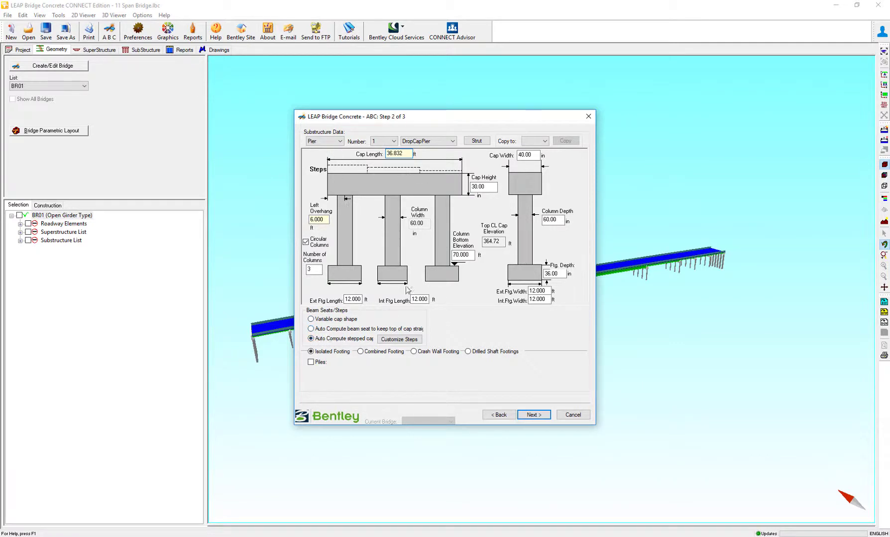
{"action": "left_click", "coordinate": [391, 340]}
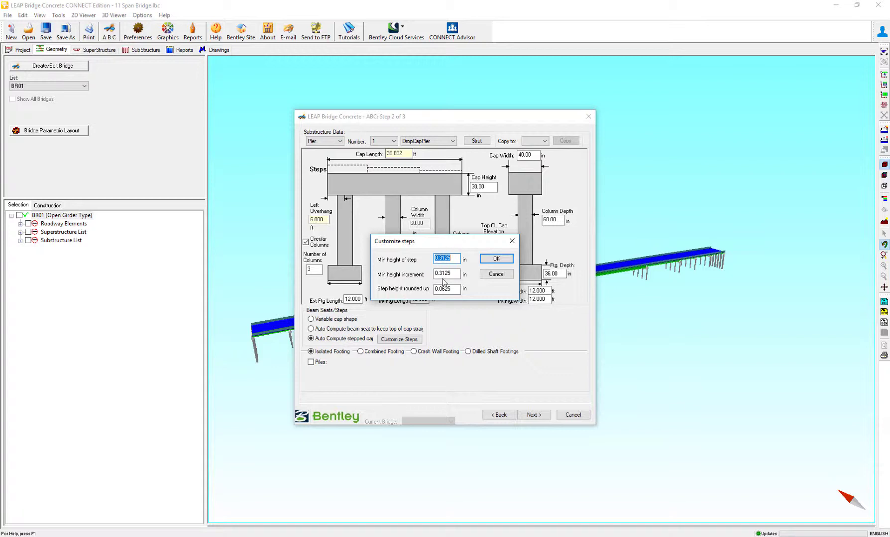
- Cancel the step height settings unchanged, then cancel the ABC wizard
{"action": "left_click", "coordinate": [496, 277]}
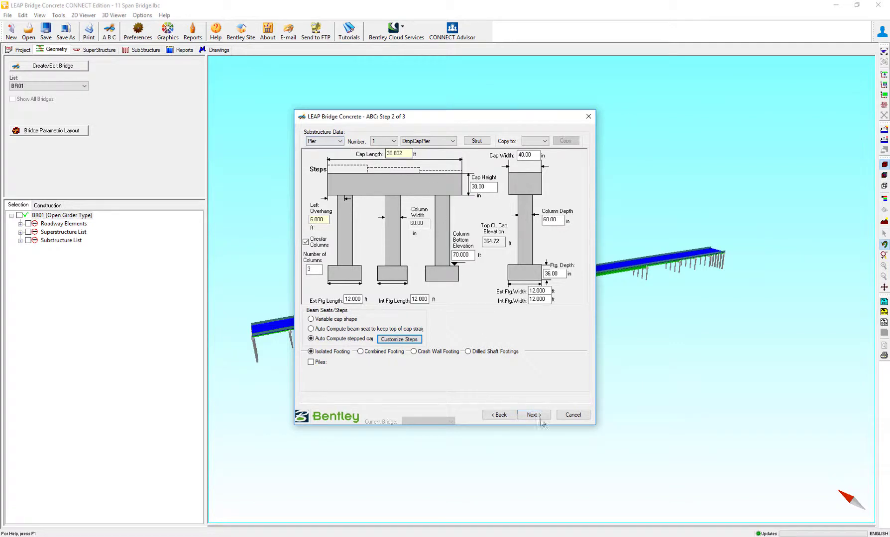
{"action": "left_click", "coordinate": [573, 415]}
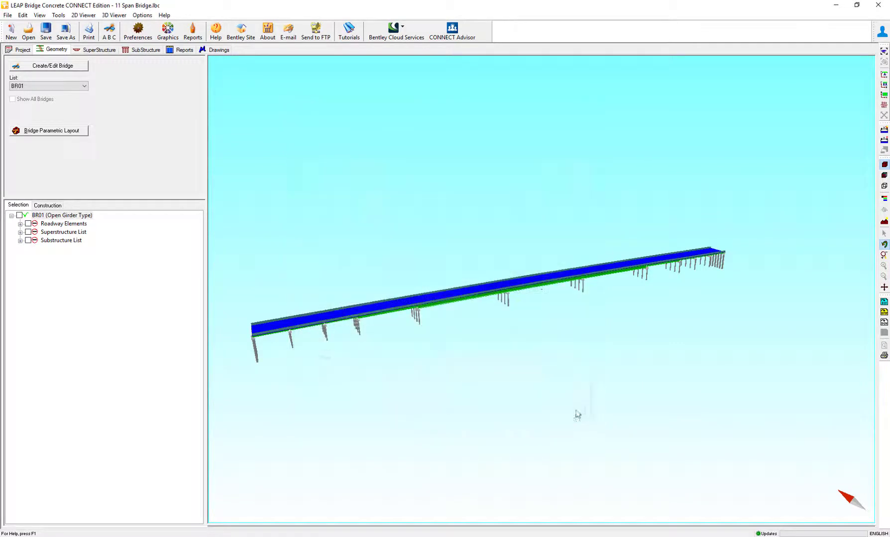
- In the SubStructure view, compare the stepped caps of piers PR02, PR04 and PR03
{"action": "left_click", "coordinate": [140, 50]}
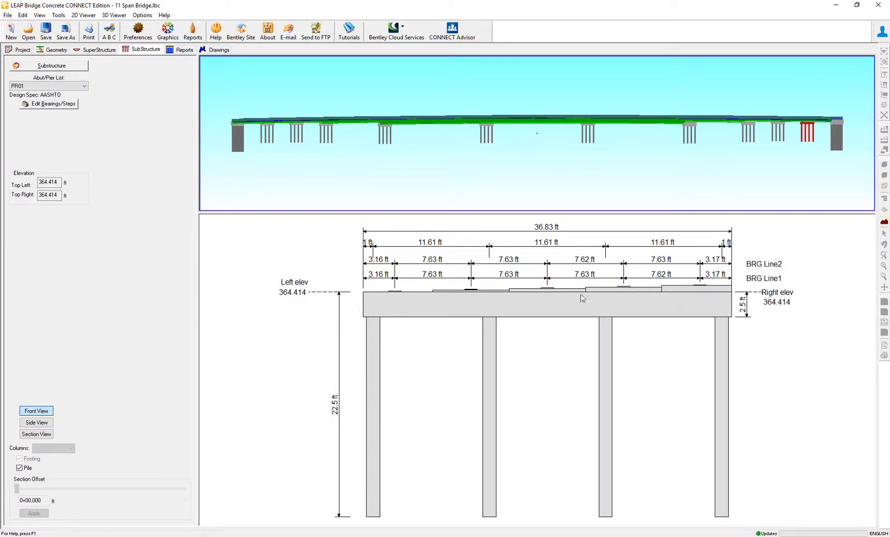
{"action": "left_click", "coordinate": [60, 87]}
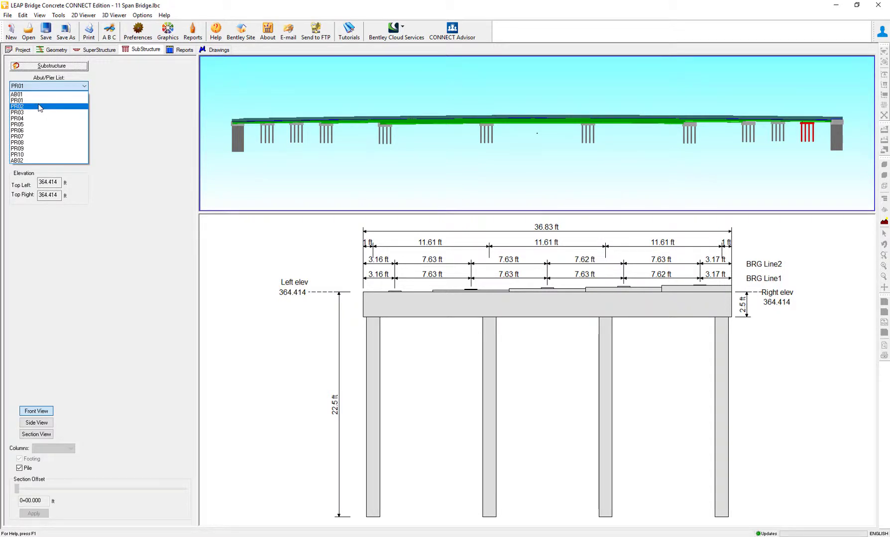
{"action": "left_click", "coordinate": [39, 106]}
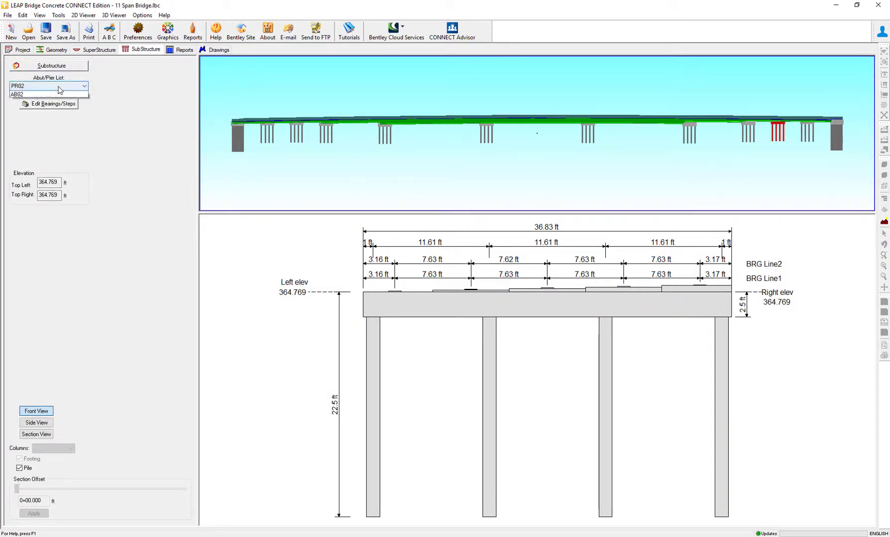
{"action": "left_click", "coordinate": [47, 86]}
{"action": "left_click", "coordinate": [25, 119]}
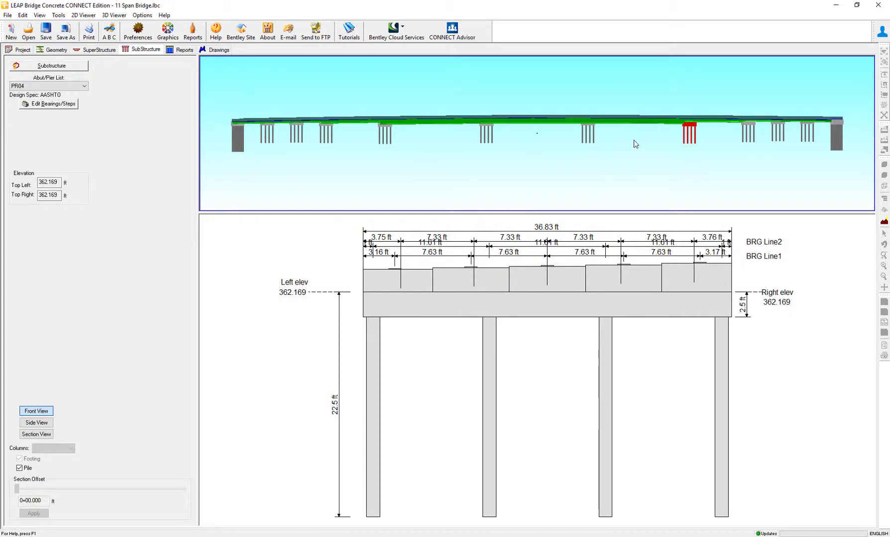
{"action": "scroll", "coordinate": [701, 131], "scroll_direction": "up", "scroll_amount": 4}
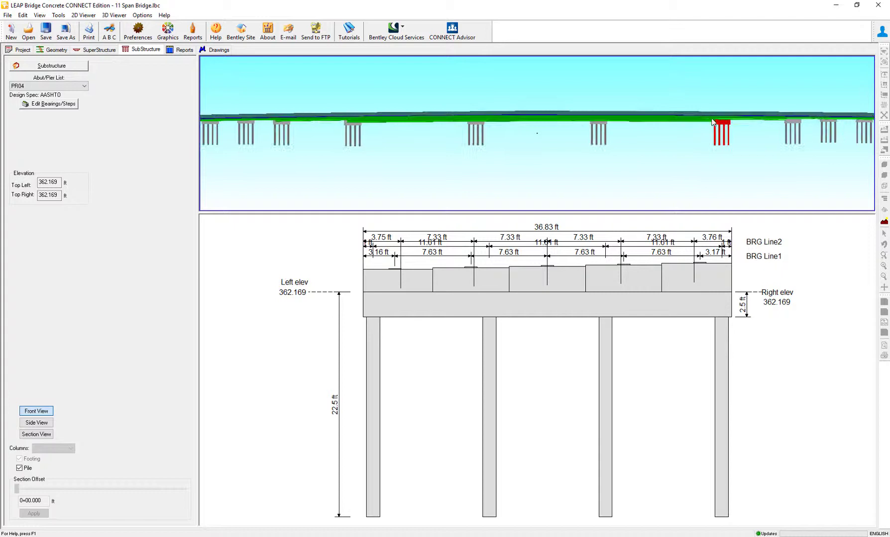
{"action": "left_click", "coordinate": [75, 87]}
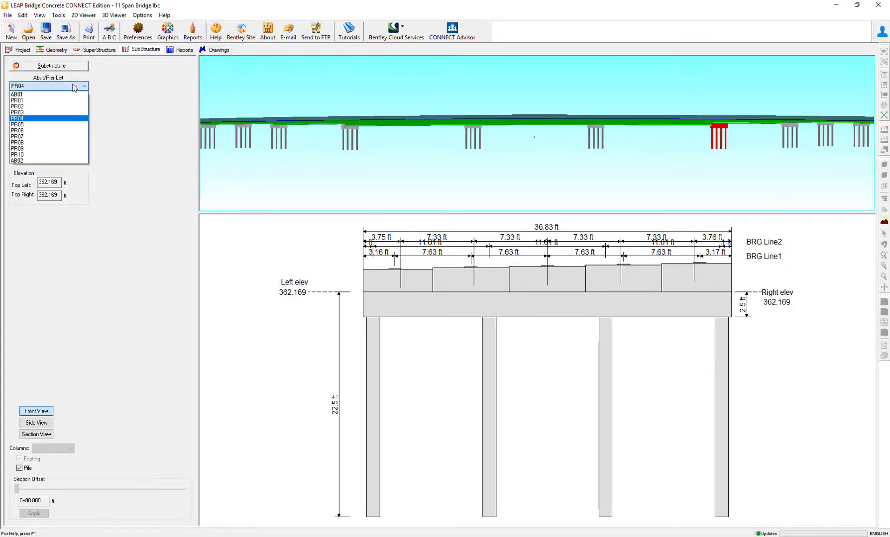
{"action": "left_click", "coordinate": [43, 113]}
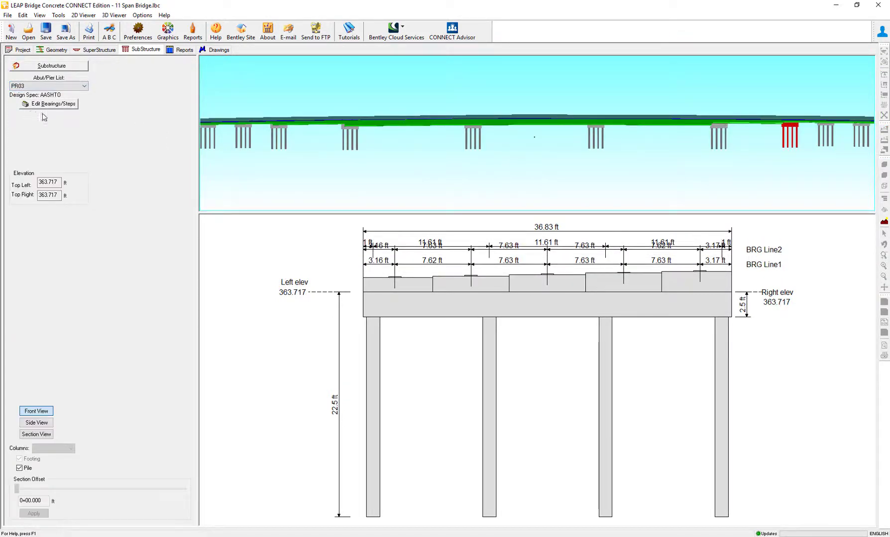
- Return to pier PR02 and show its Bearings/Steps table
{"action": "left_click", "coordinate": [66, 87]}
{"action": "left_click", "coordinate": [34, 107]}
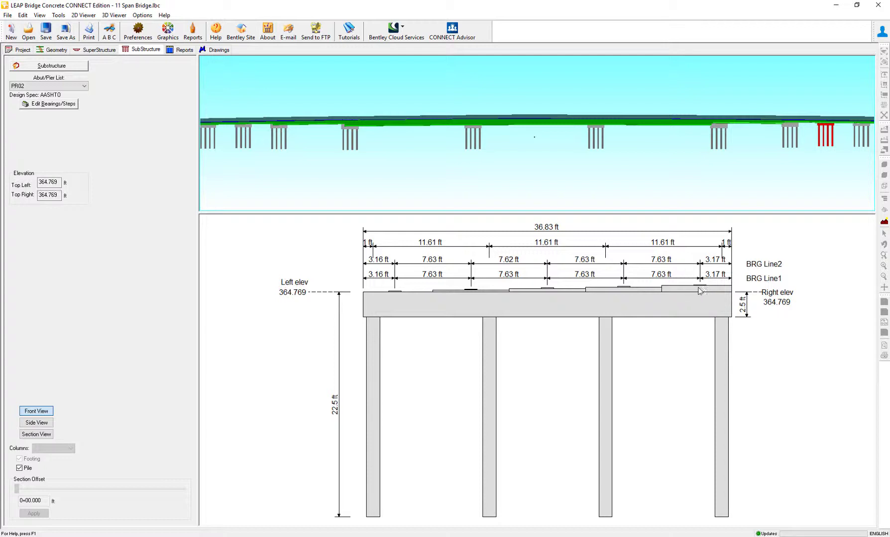
{"action": "left_click", "coordinate": [52, 106]}
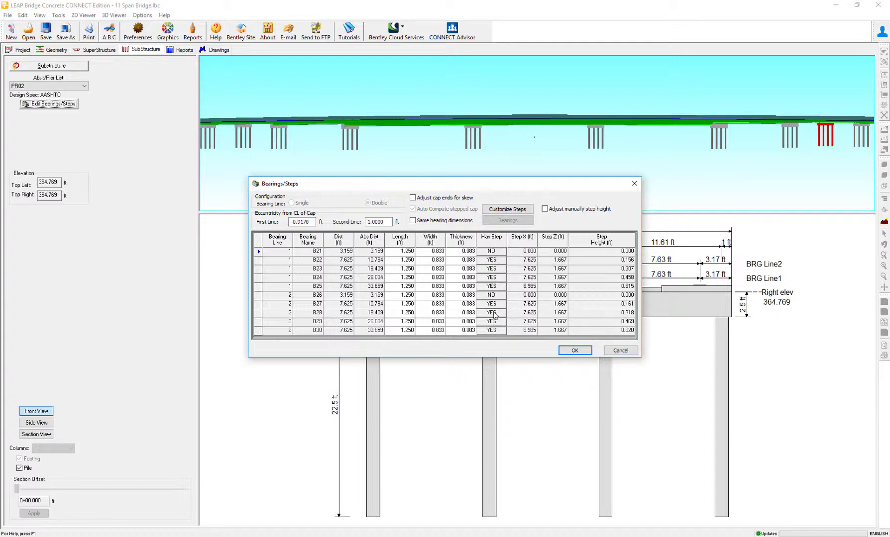
- Check PR02's step heights, close Bearings/Steps unchanged, and open PR02 in the Substructure module
{"action": "left_click", "coordinate": [504, 209]}
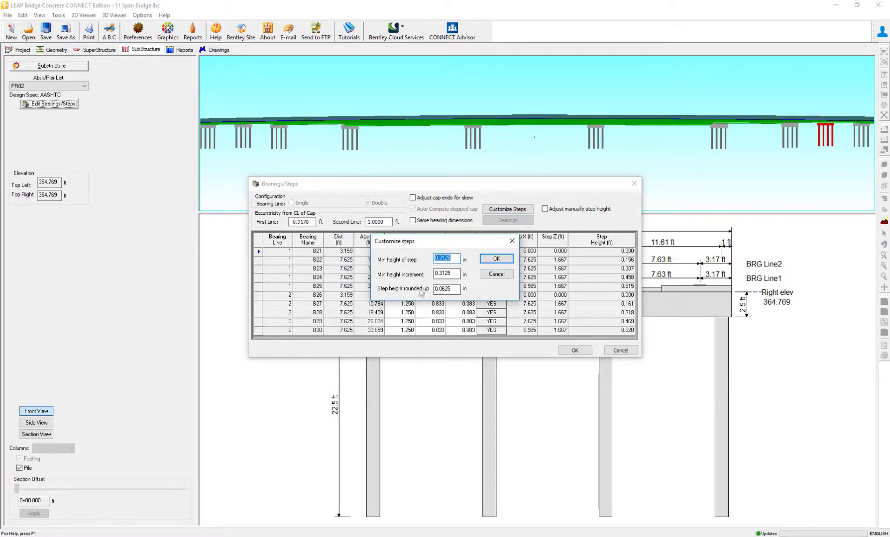
{"action": "left_click", "coordinate": [496, 274]}
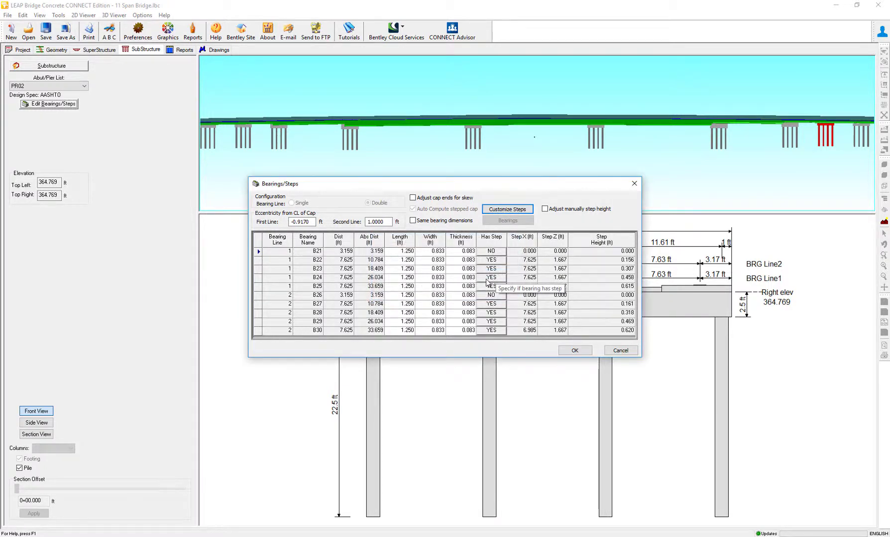
{"action": "left_click", "coordinate": [621, 351]}
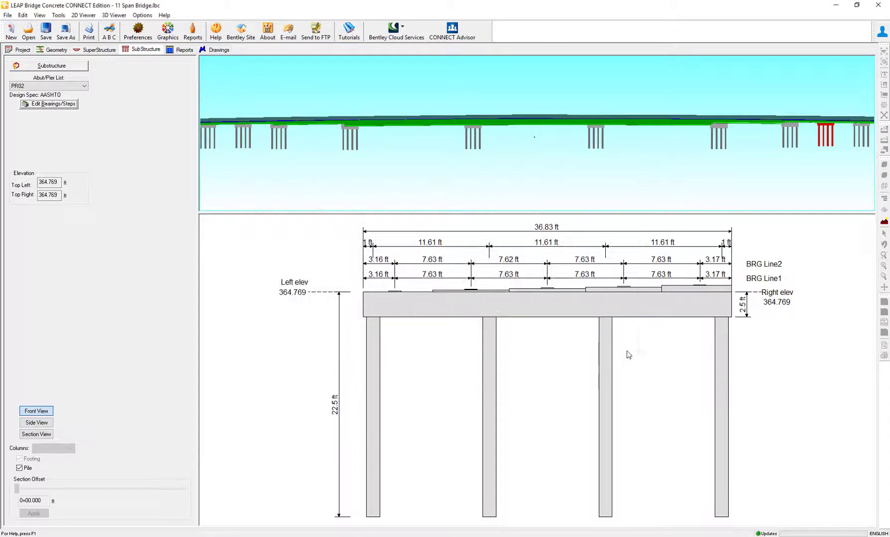
{"action": "left_click", "coordinate": [64, 70]}
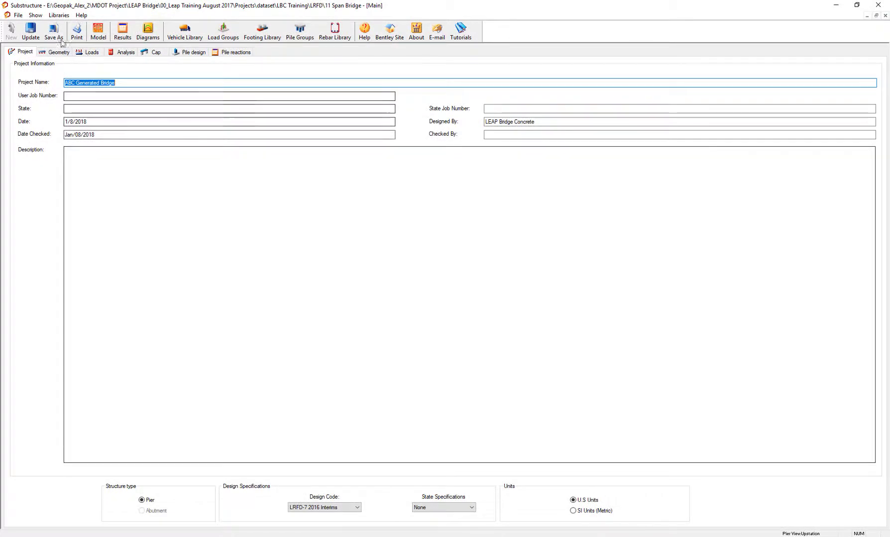
- Rotate PR02's 3D pier model and review its Brng/Grdr bearing layout without changes
{"action": "left_click", "coordinate": [58, 51]}
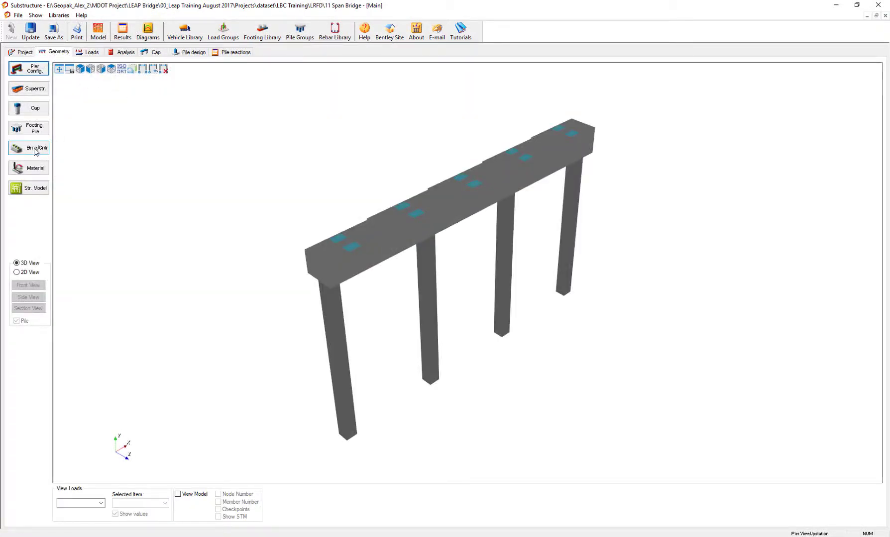
{"action": "left_click_drag", "start_coordinate": [369, 199], "coordinate": [490, 175]}
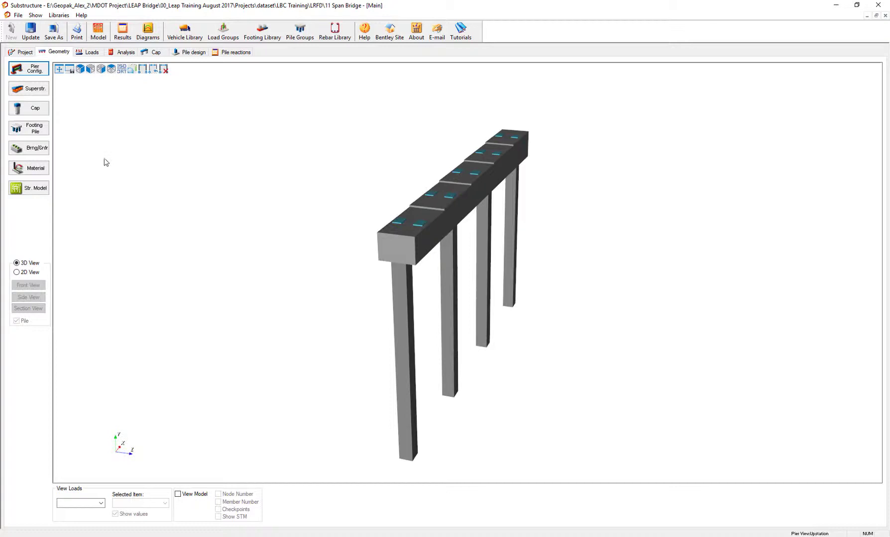
{"action": "left_click", "coordinate": [32, 149]}
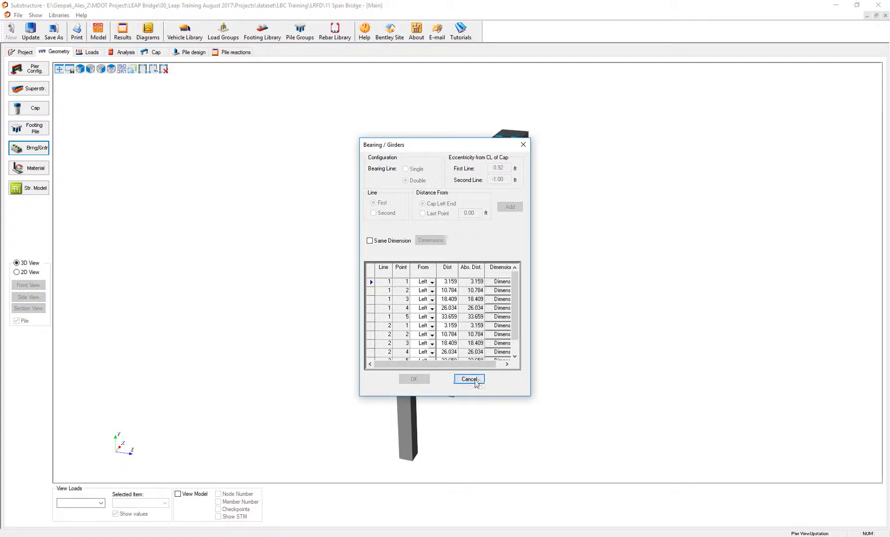
{"action": "left_click", "coordinate": [475, 382]}
- Show PR02's Stepped Cap Parameters with each step's length, height and elevations
{"action": "left_click", "coordinate": [25, 110]}
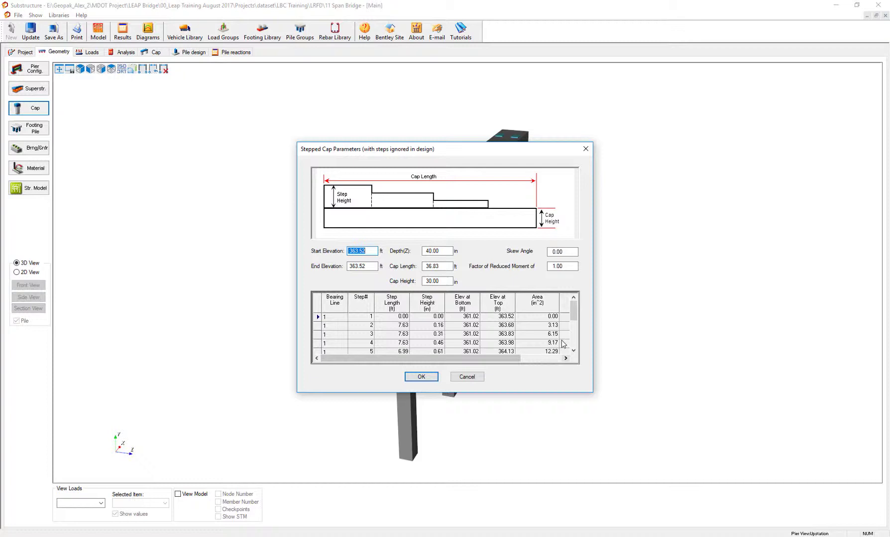
- Scroll the step table, close Stepped Cap Parameters, and rotate PR02 to look along the cap
{"action": "mouse_move", "coordinate": [575, 315]}
{"action": "left_mouse_down"}
{"action": "mouse_move", "coordinate": [575, 327]}
{"action": "mouse_move", "coordinate": [574, 316]}
{"action": "left_mouse_up"}
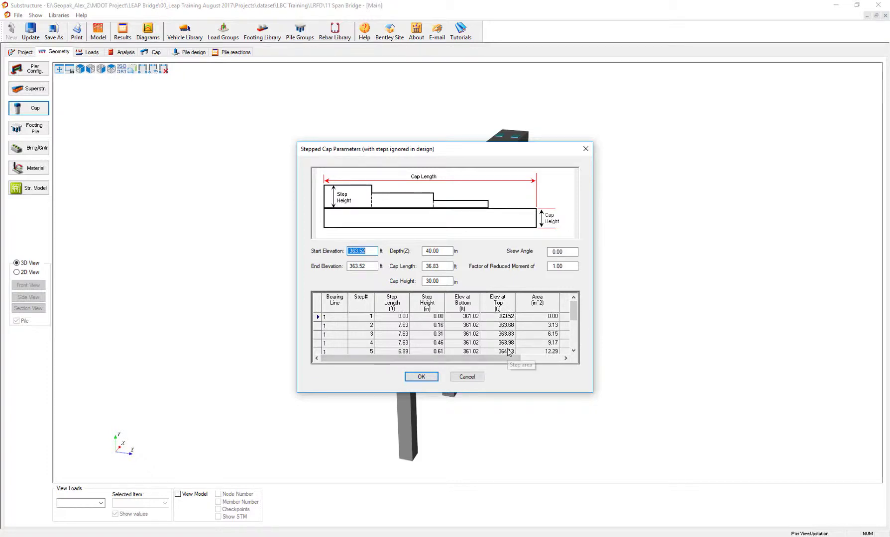
{"action": "left_click", "coordinate": [473, 379]}
{"action": "left_click_drag", "start_coordinate": [457, 308], "coordinate": [490, 300]}
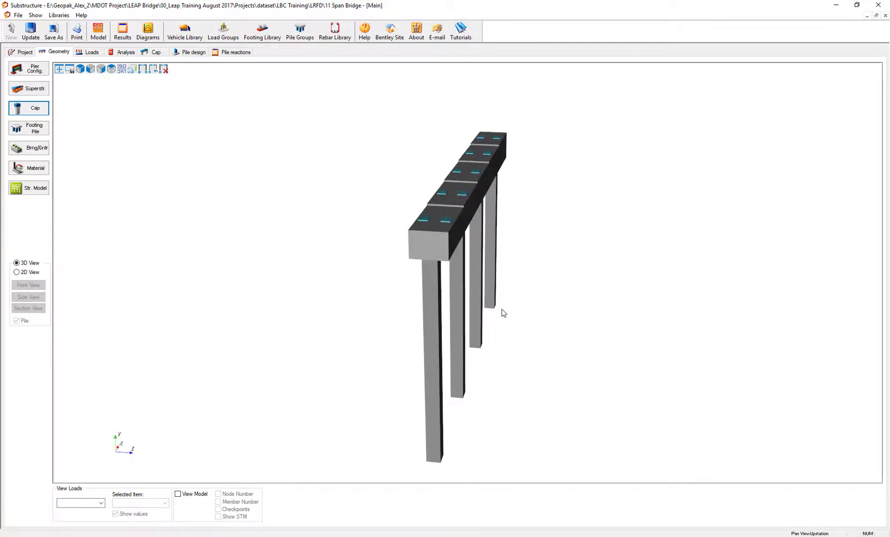